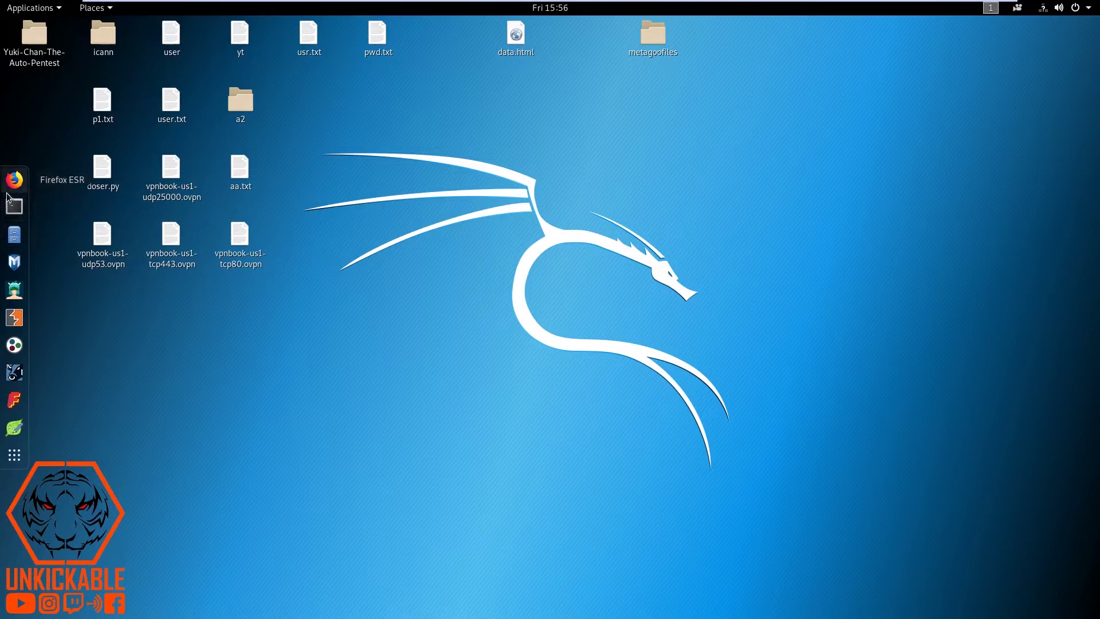
# - Launch Firefox and check the internet connection with ping google.com in a terminal, stopping the ping and closing the terminal
pyautogui.click(13, 182)
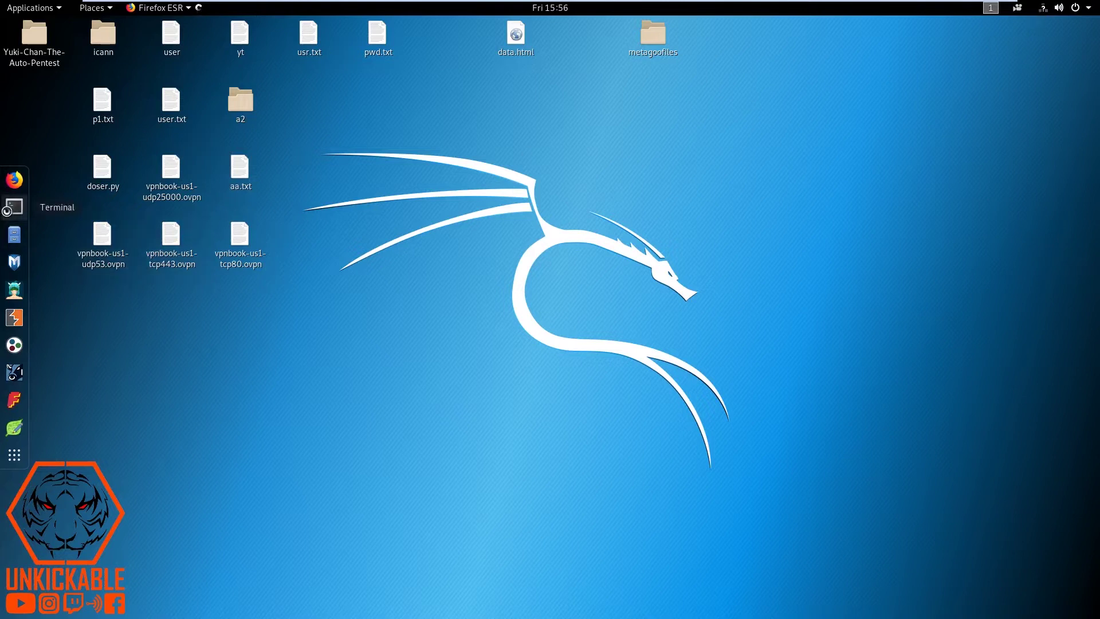
pyautogui.write('ping google.com')
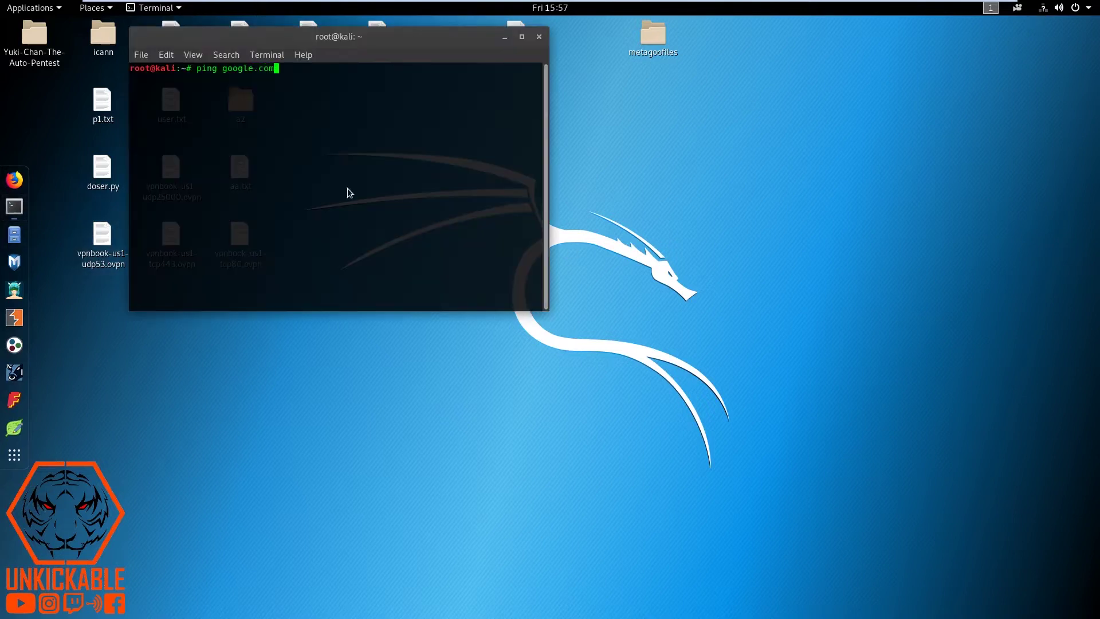
pyautogui.press('Return')
pyautogui.hotkey('ctrl', 'c')
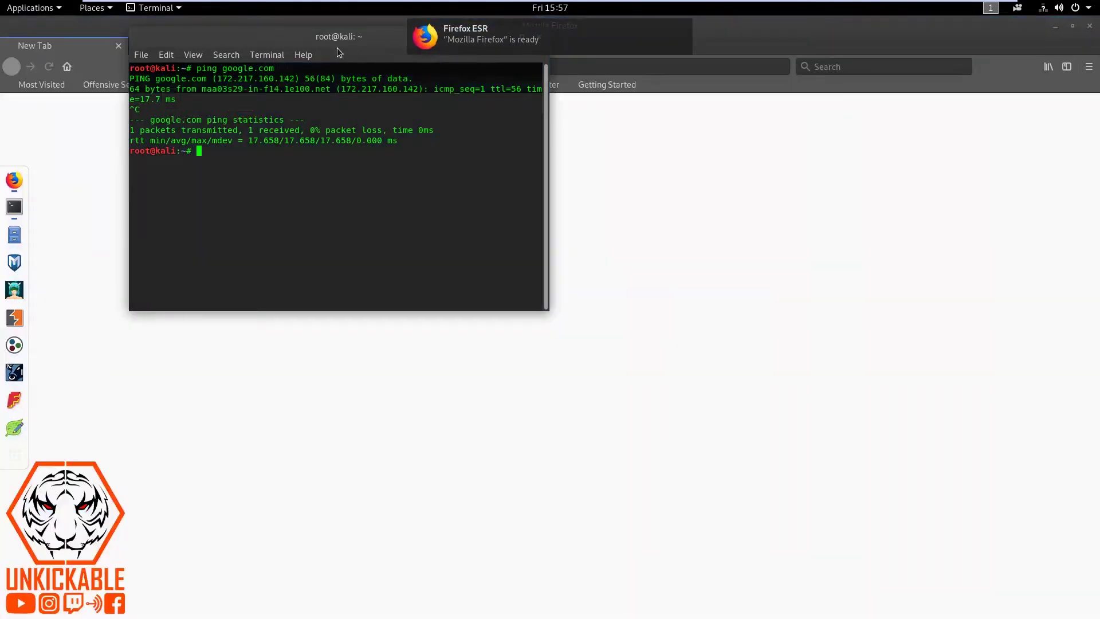
pyautogui.moveTo(337, 47); pyautogui.dragTo(366, 203)
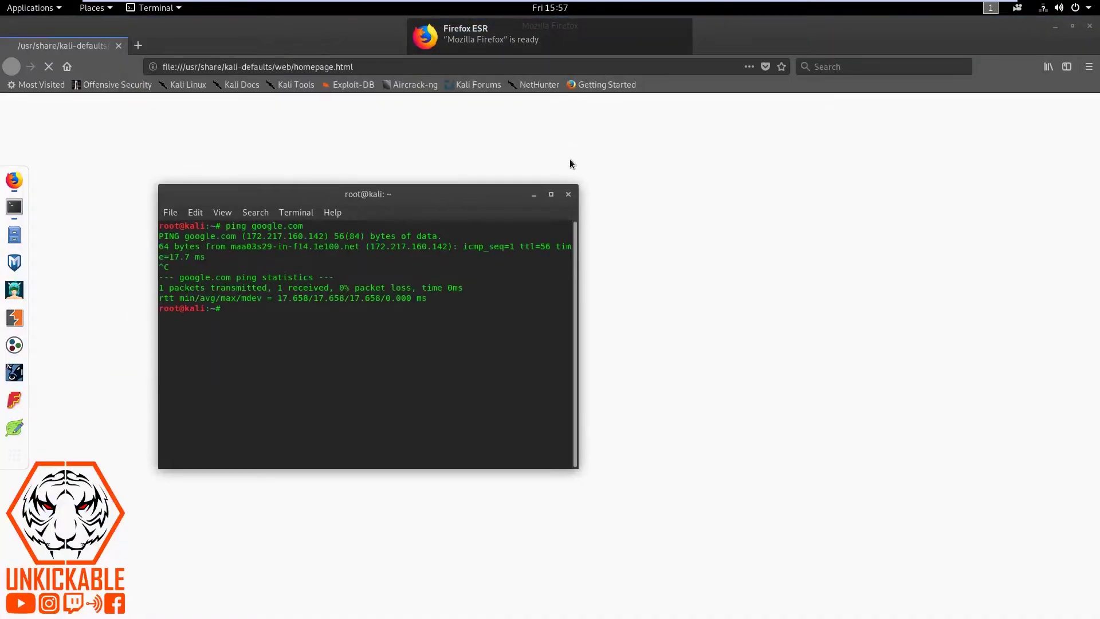
pyautogui.click(569, 194)
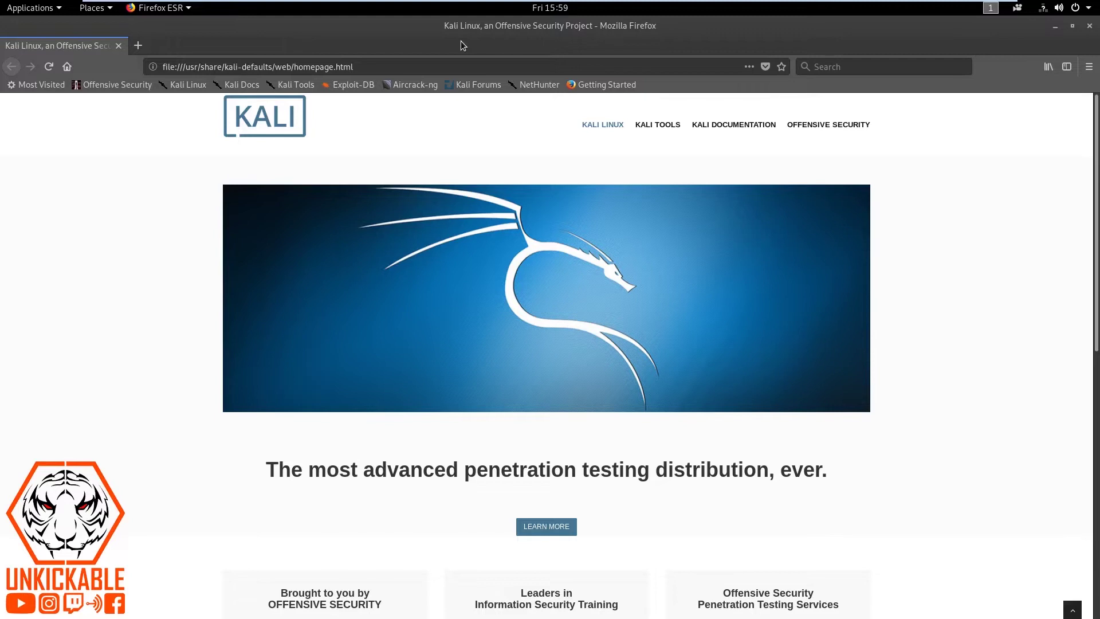
# - Search the web for "web cms softwares list"
pyautogui.click(441, 68)
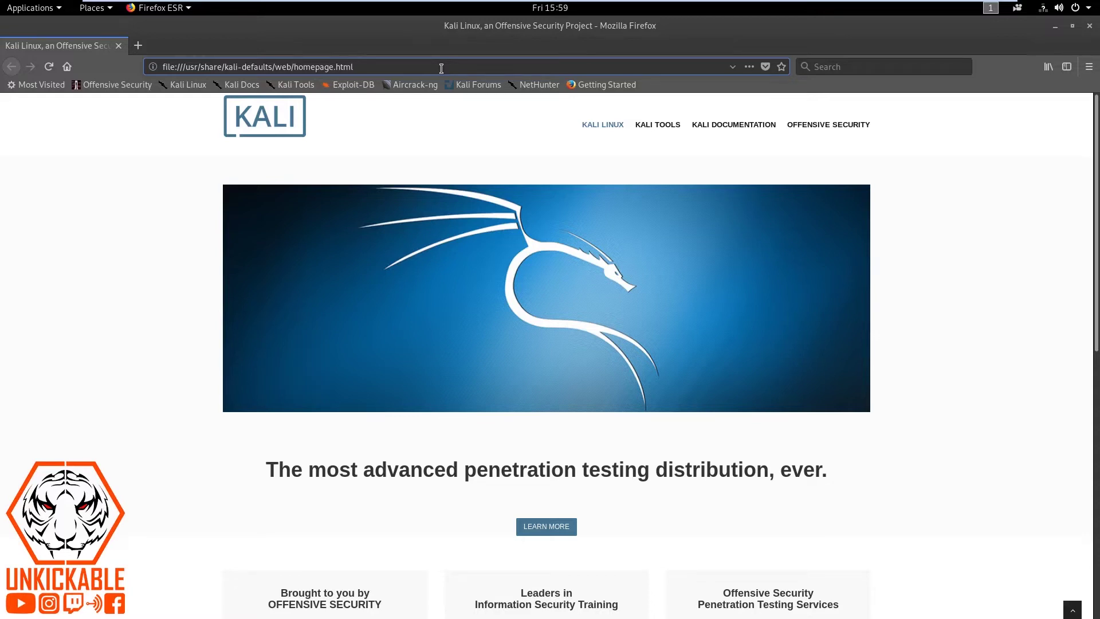
pyautogui.hotkey('ctrl', 'a')
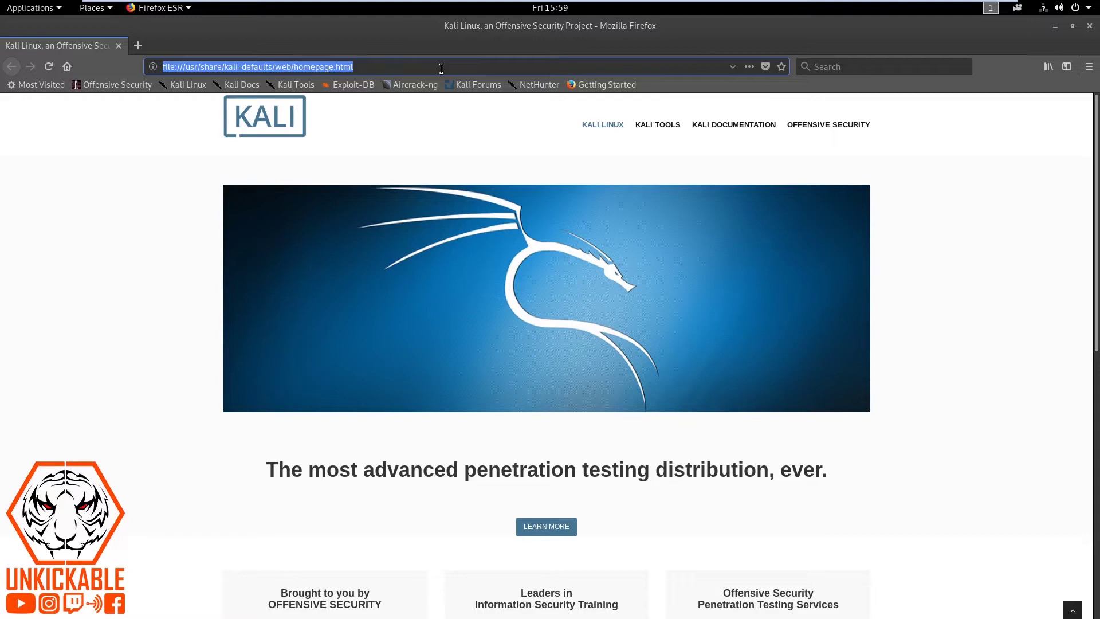
pyautogui.write('w')
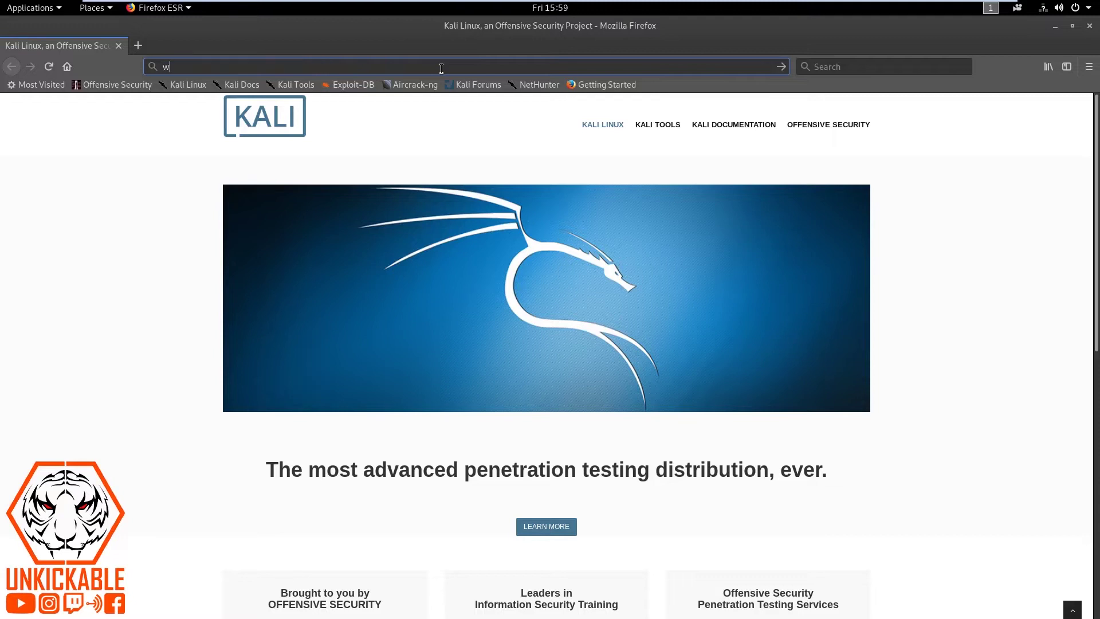
pyautogui.write('eb cms')
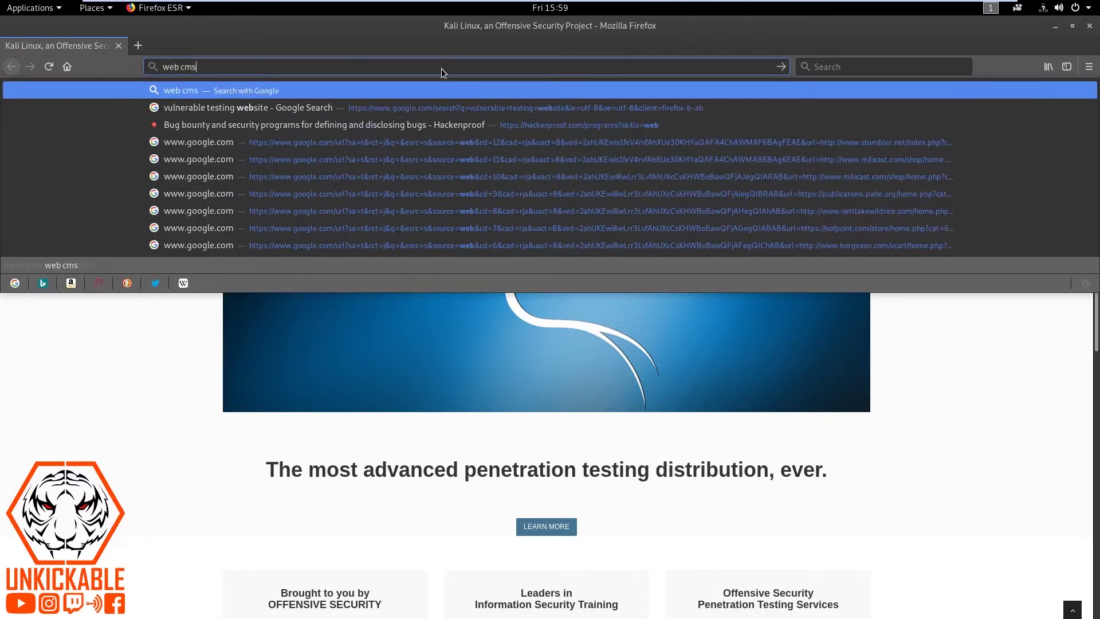
pyautogui.write(' softwa')
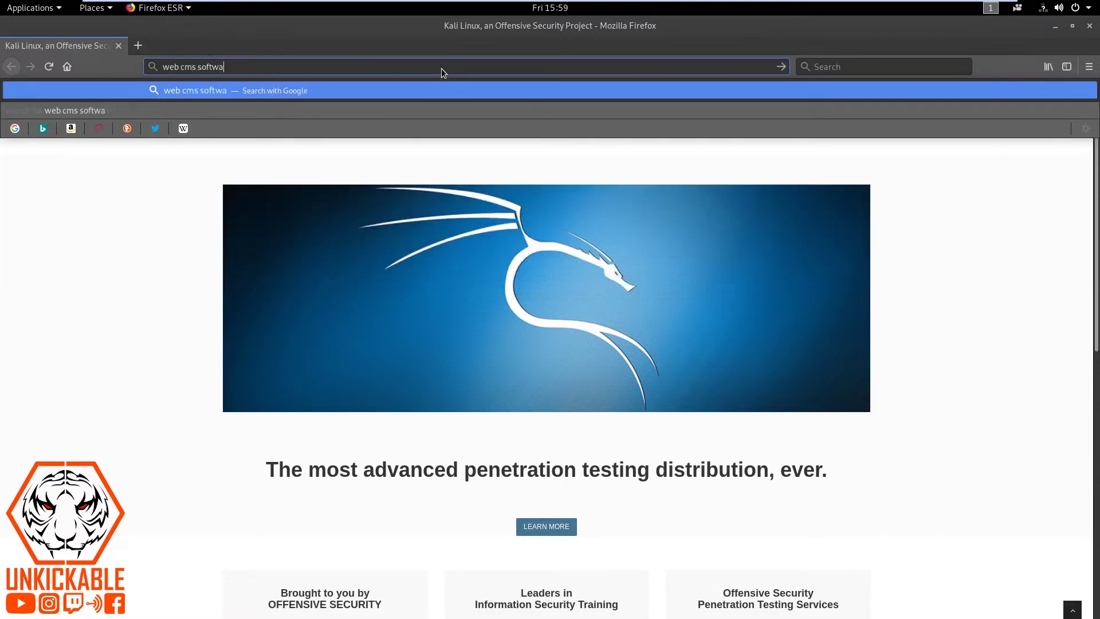
pyautogui.write('res list')
pyautogui.press('Return')
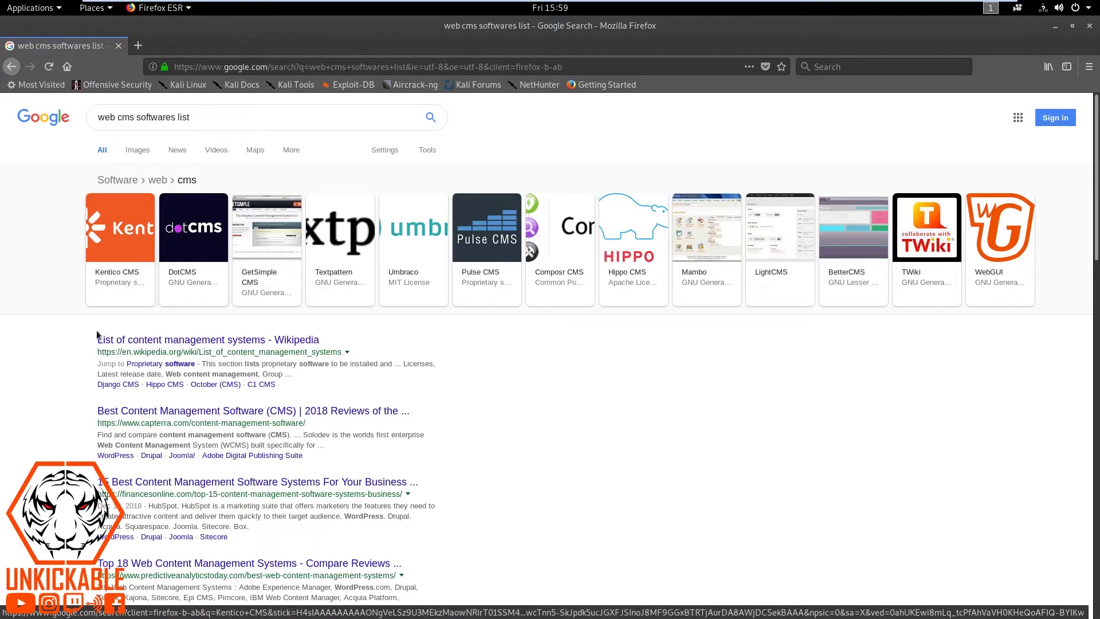
# - Open Wikipedia's list of content management systems and examine the open source systems, especially the PHP ones such as Magento and WordPress
pyautogui.click(235, 342)
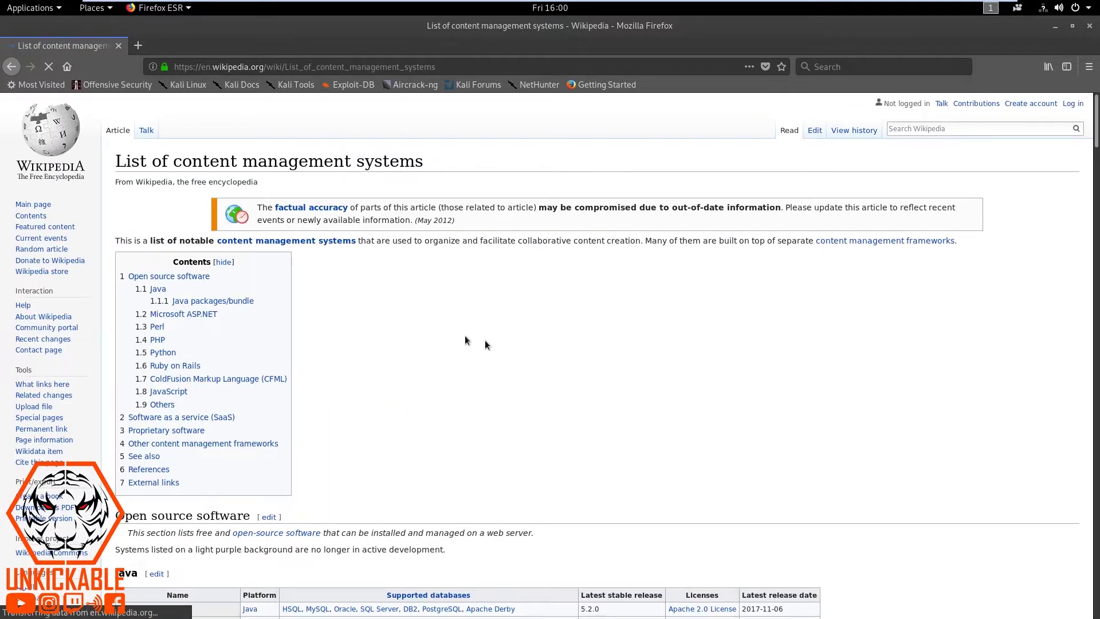
pyautogui.scroll(-3, 484, 342)
pyautogui.scroll(-5, 486, 342)
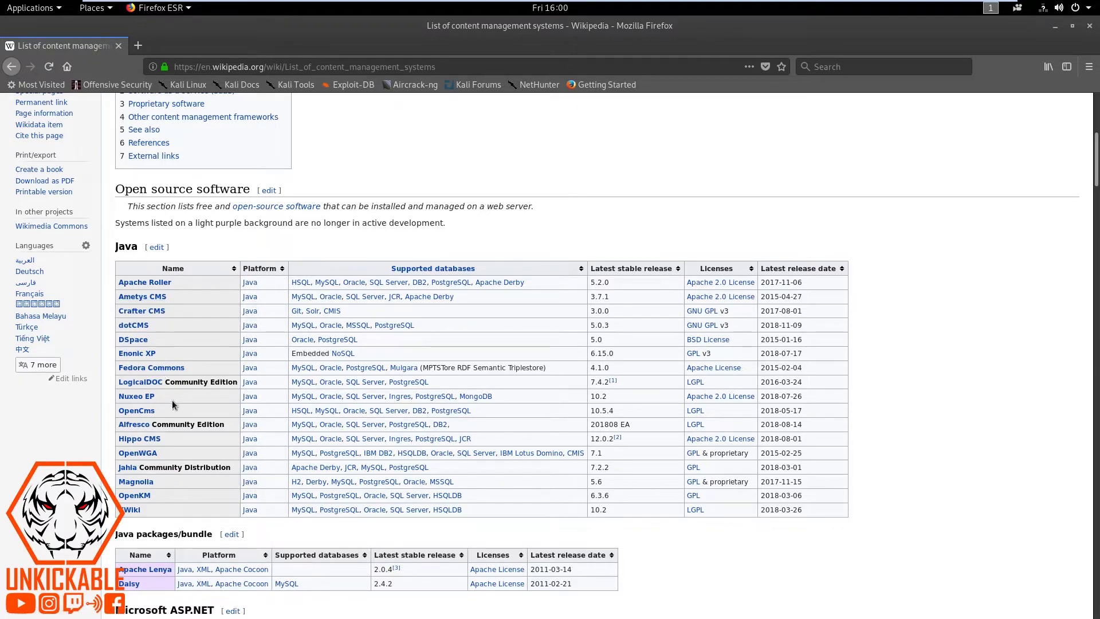
pyautogui.scroll(-15, 172, 405)
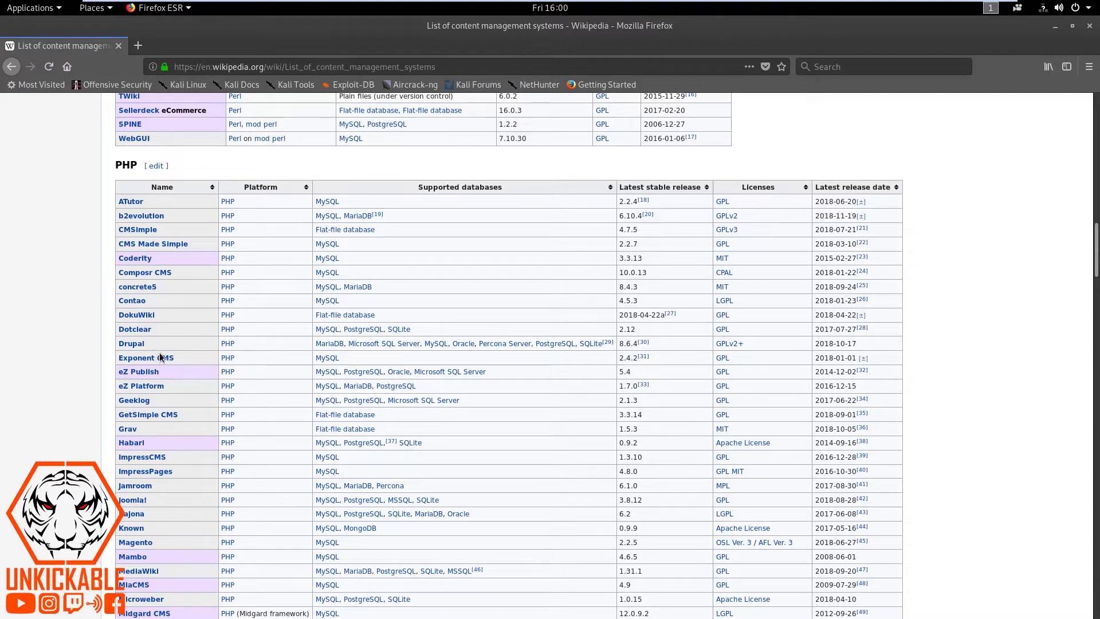
pyautogui.doubleClick(164, 549)
pyautogui.scroll(-10, 232, 386)
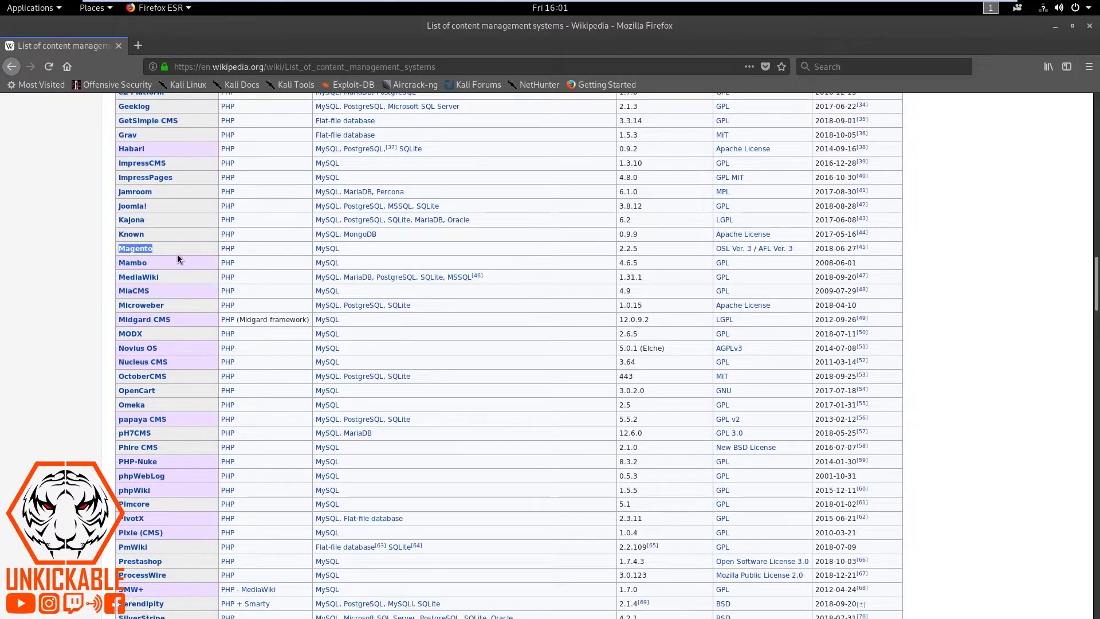
pyautogui.scroll(-2, 178, 260)
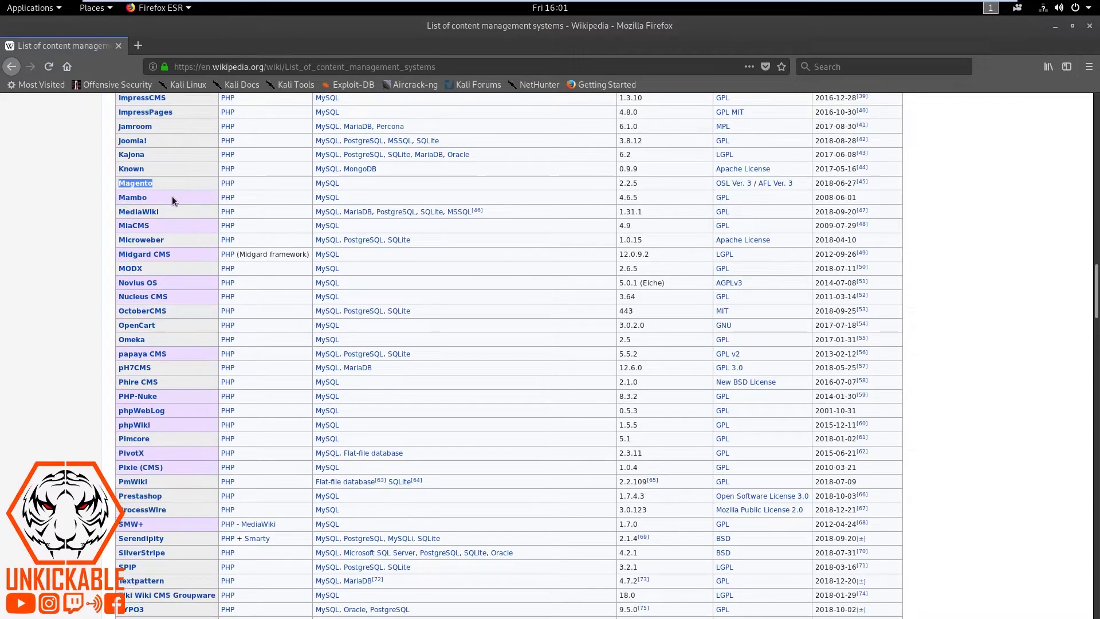
pyautogui.click(165, 202)
pyautogui.scroll(-3, 159, 449)
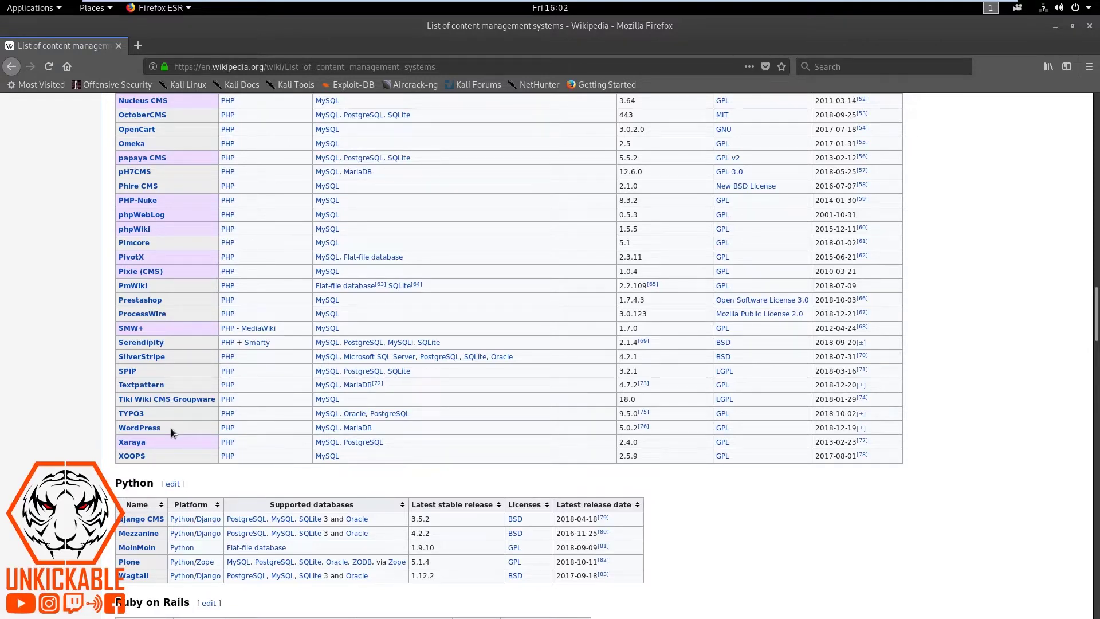
pyautogui.scroll(-10, 172, 433)
# - Open the wordpress.org website in the current browser tab
pyautogui.click(354, 67)
pyautogui.write('wordpress.org')
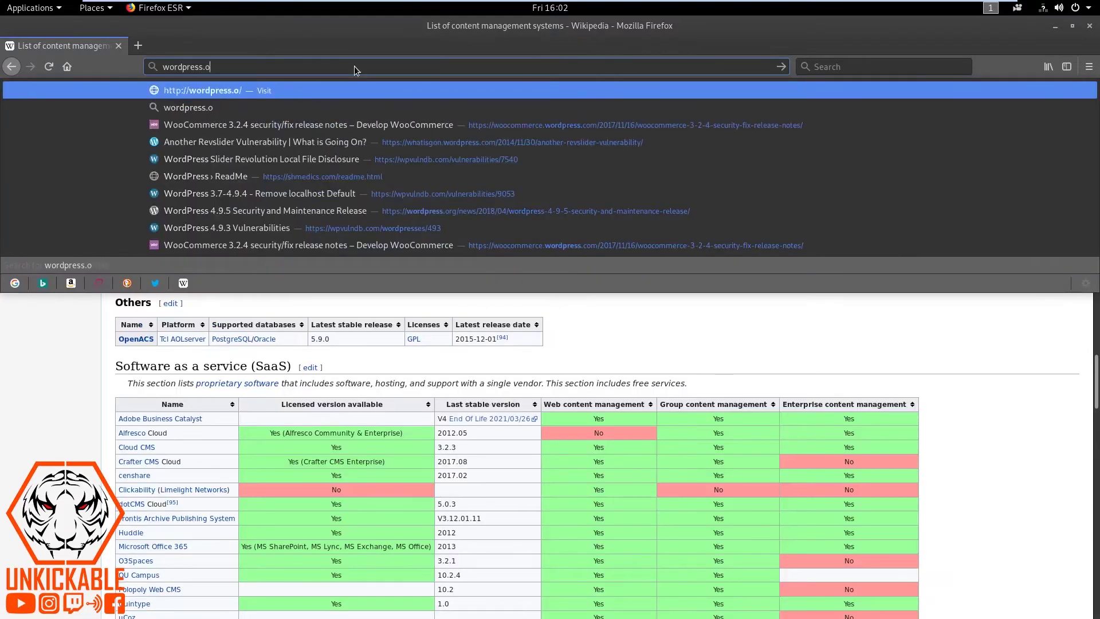
pyautogui.press('Return')
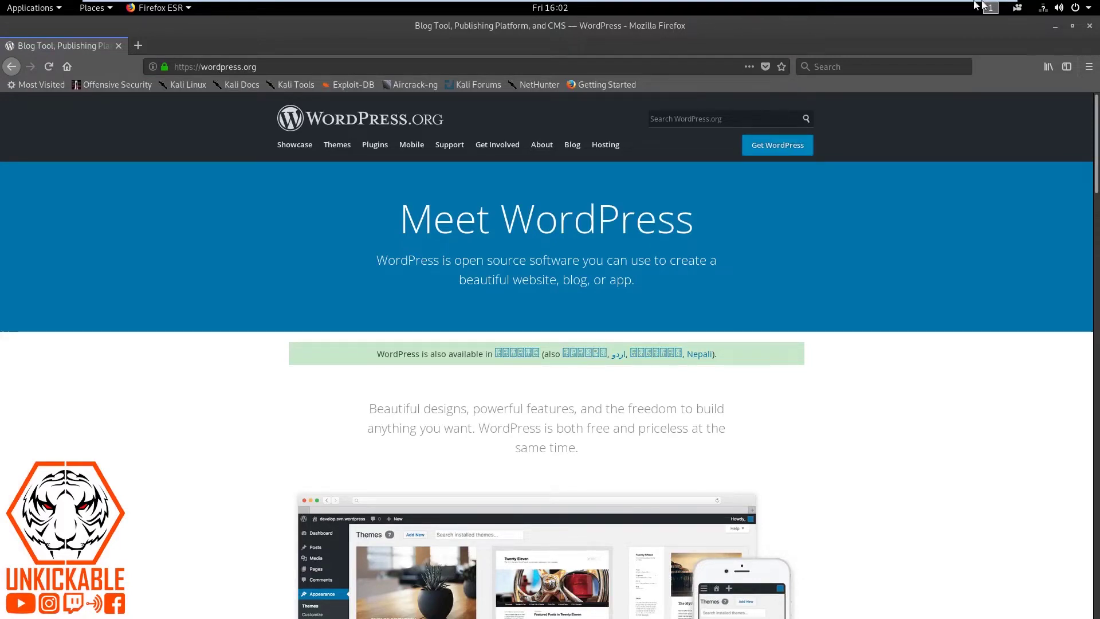
# - Search the web for "total websites using wordpress" to check its usage figures, and close the browser
pyautogui.moveTo(857, 6)
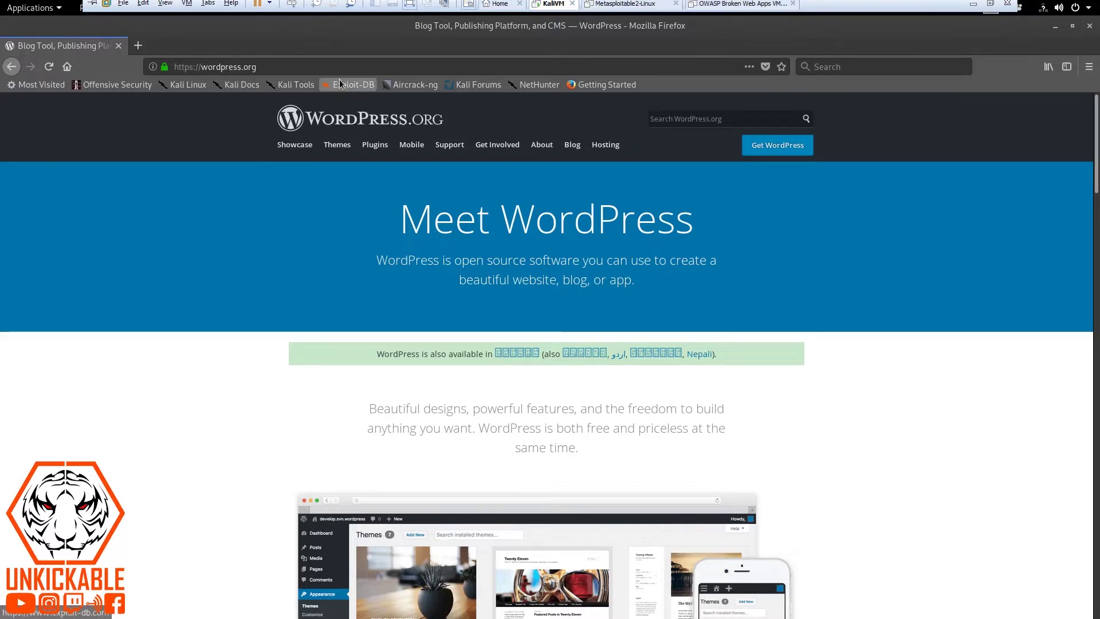
pyautogui.click(333, 65)
pyautogui.write('total websites using wordpress')
pyautogui.press('Return')
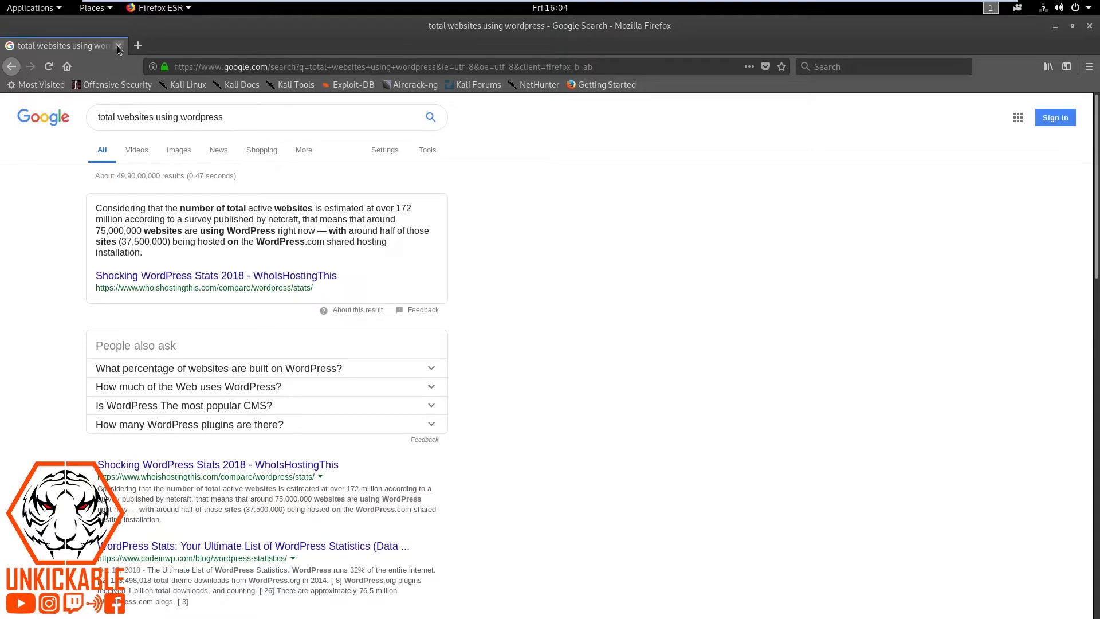
pyautogui.click(118, 45)
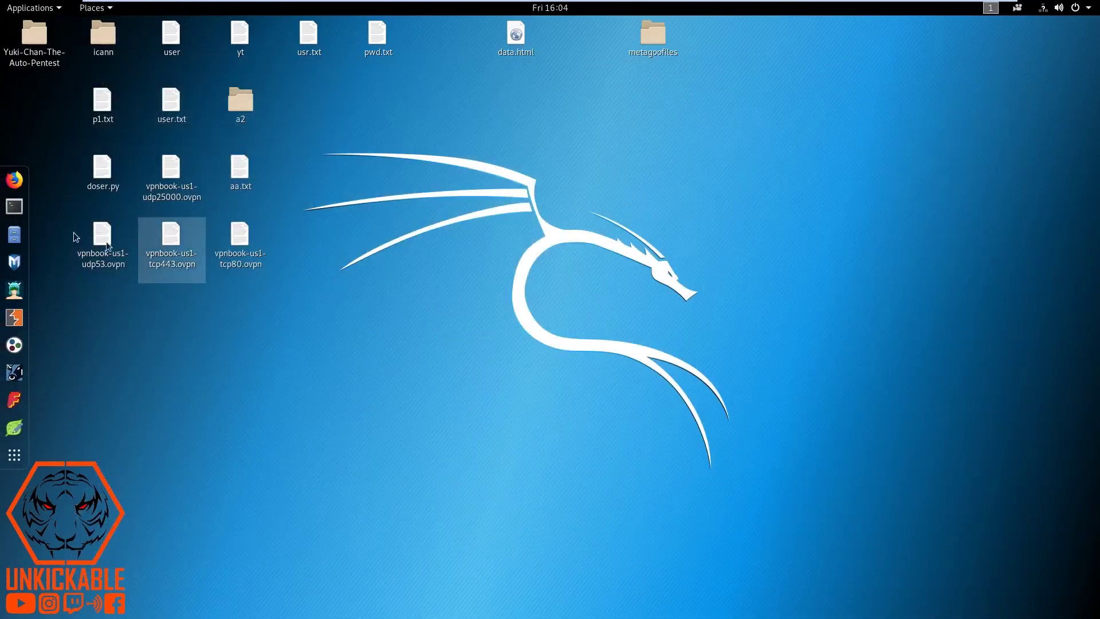
# - Open a new terminal, enlarge its text by two zoom levels and move the window to the middle of the desktop
pyautogui.click(15, 212)
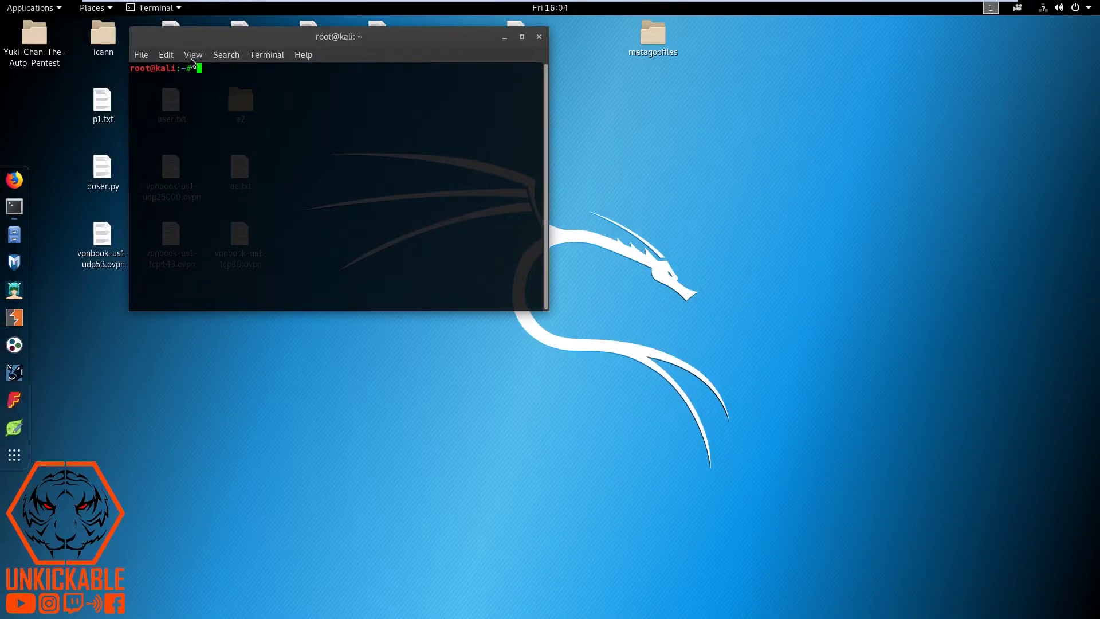
pyautogui.click(192, 60)
pyautogui.click(208, 103)
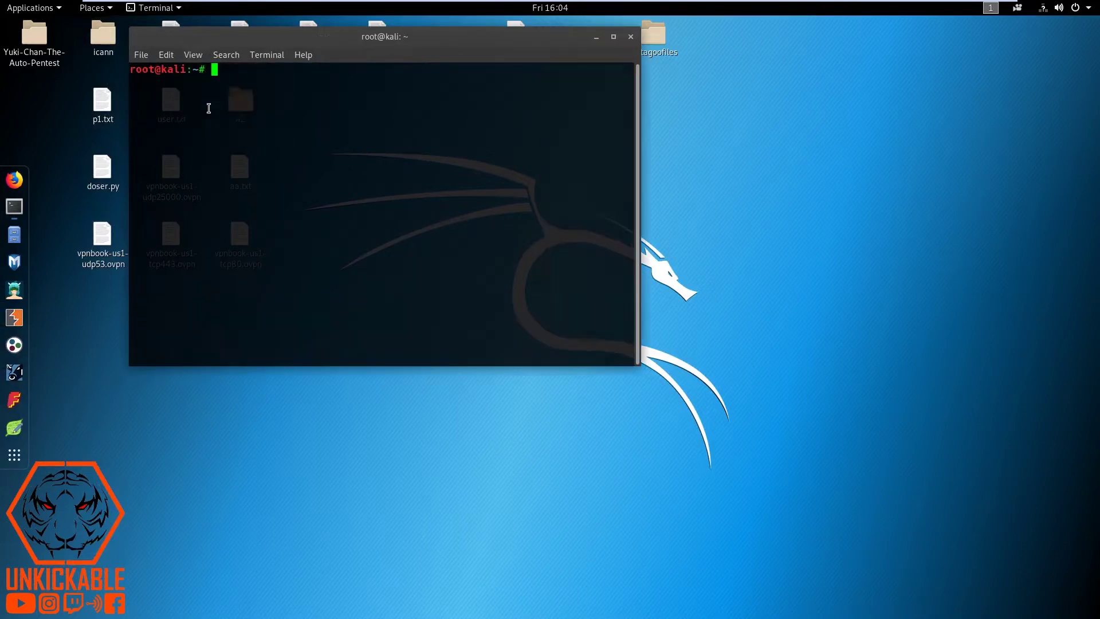
pyautogui.click(193, 56)
pyautogui.click(209, 102)
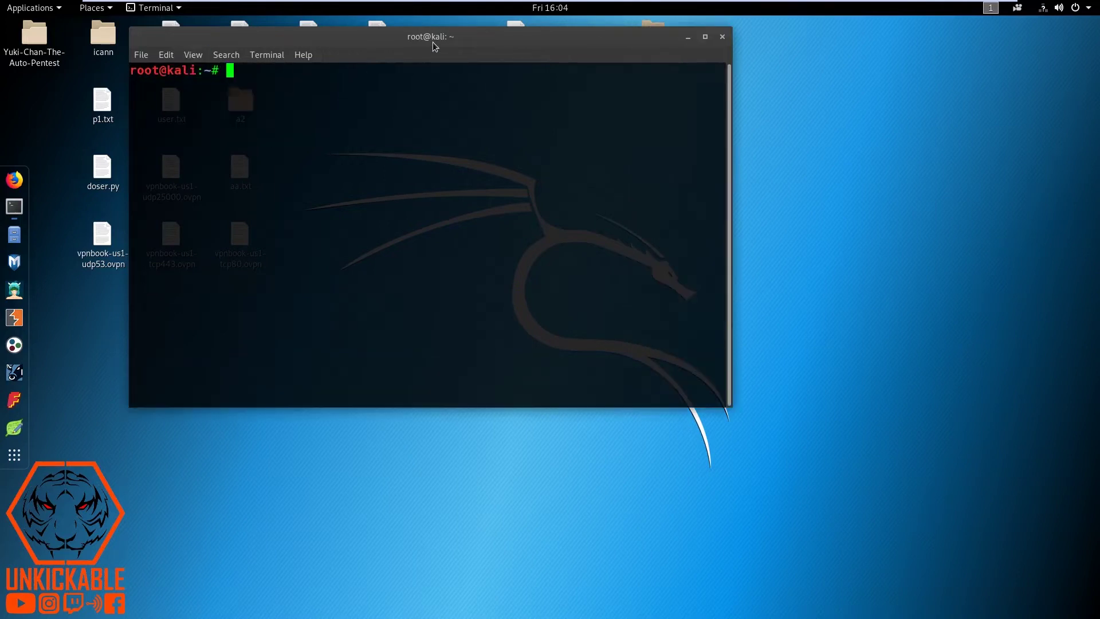
pyautogui.moveTo(427, 40); pyautogui.dragTo(576, 125)
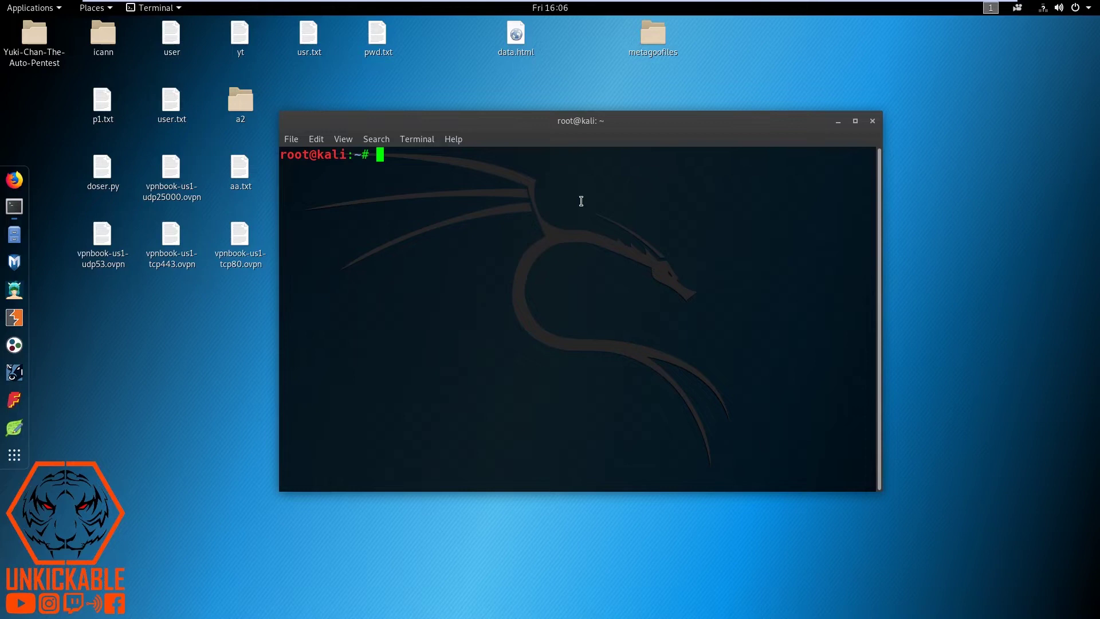
# - Run wpscan -h, widen the terminal window and read through the WPScan usage options from start to end
pyautogui.write('wpscan -h')
pyautogui.press('Return')
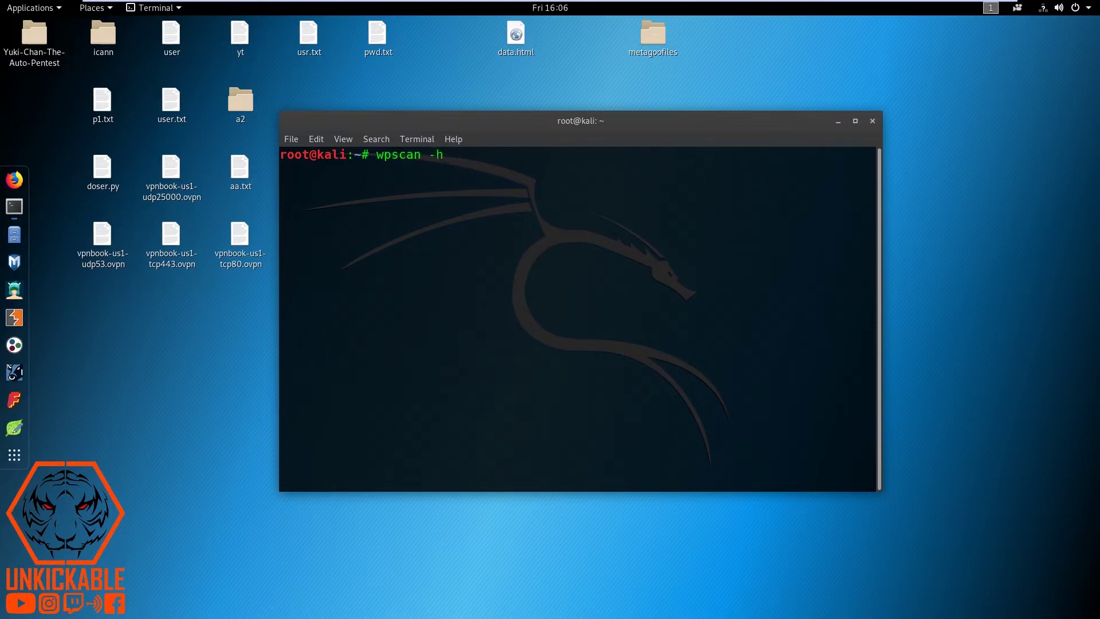
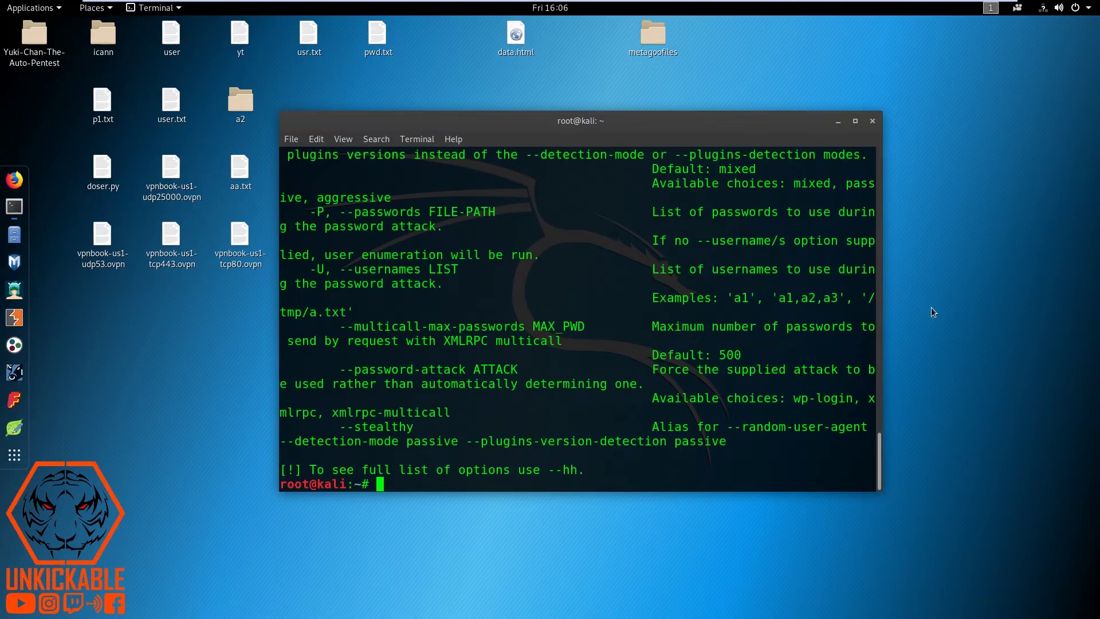
pyautogui.moveTo(881, 301); pyautogui.dragTo(1008, 300)
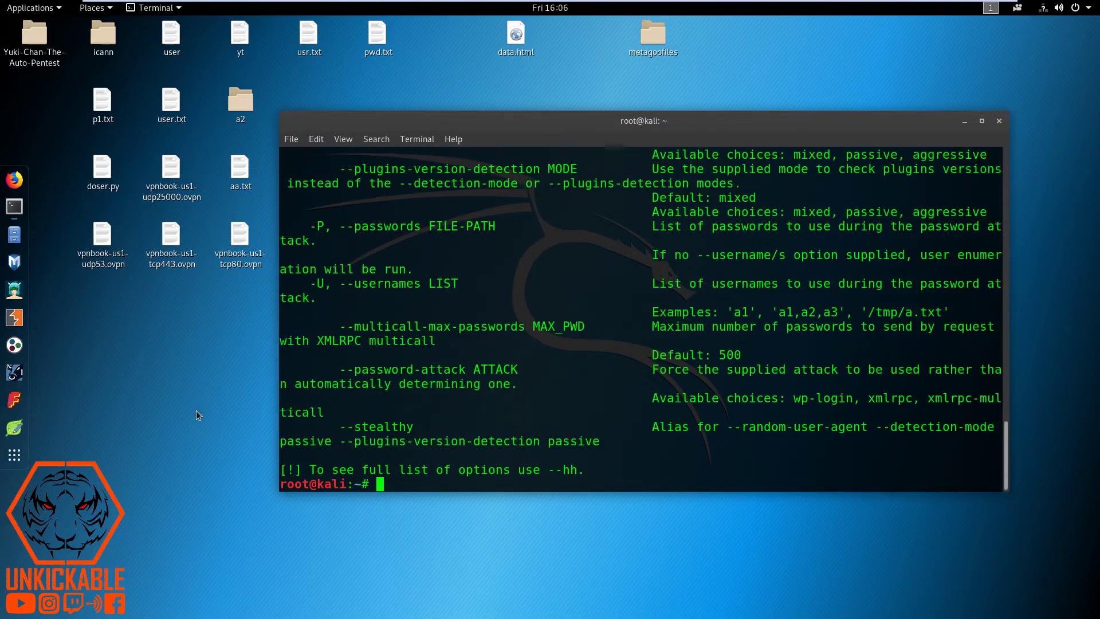
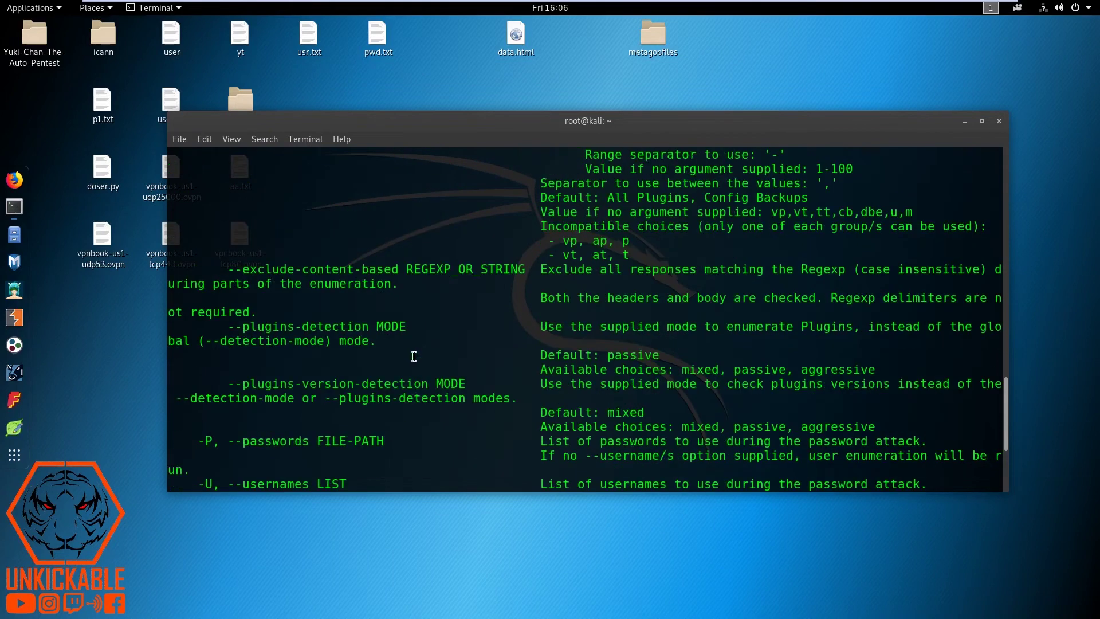
pyautogui.scroll(20, 414, 356)
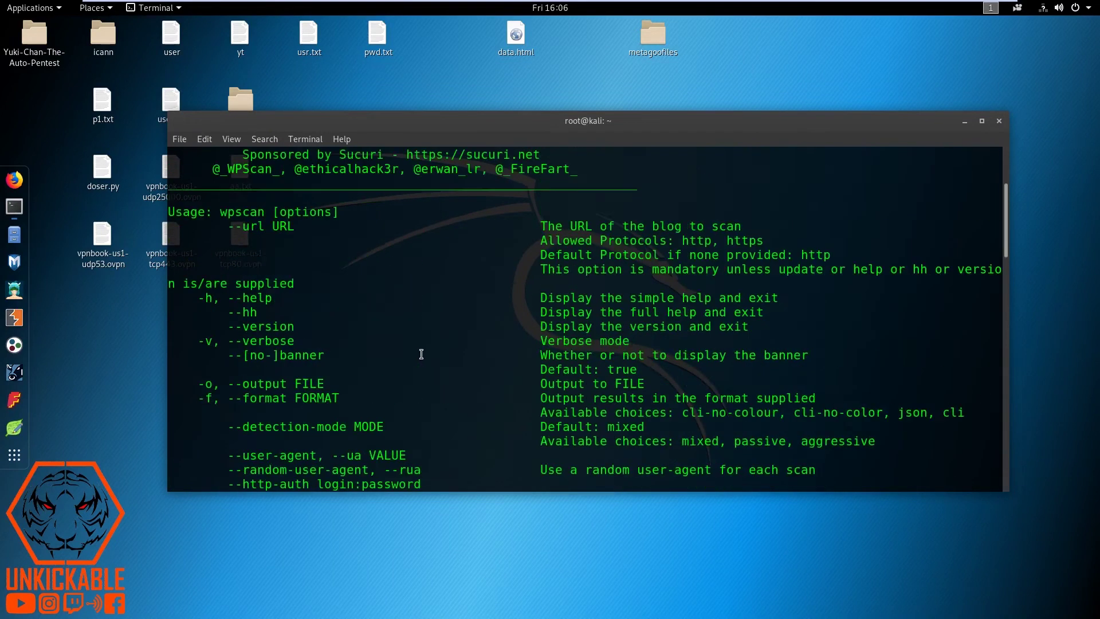
pyautogui.scroll(3, 421, 354)
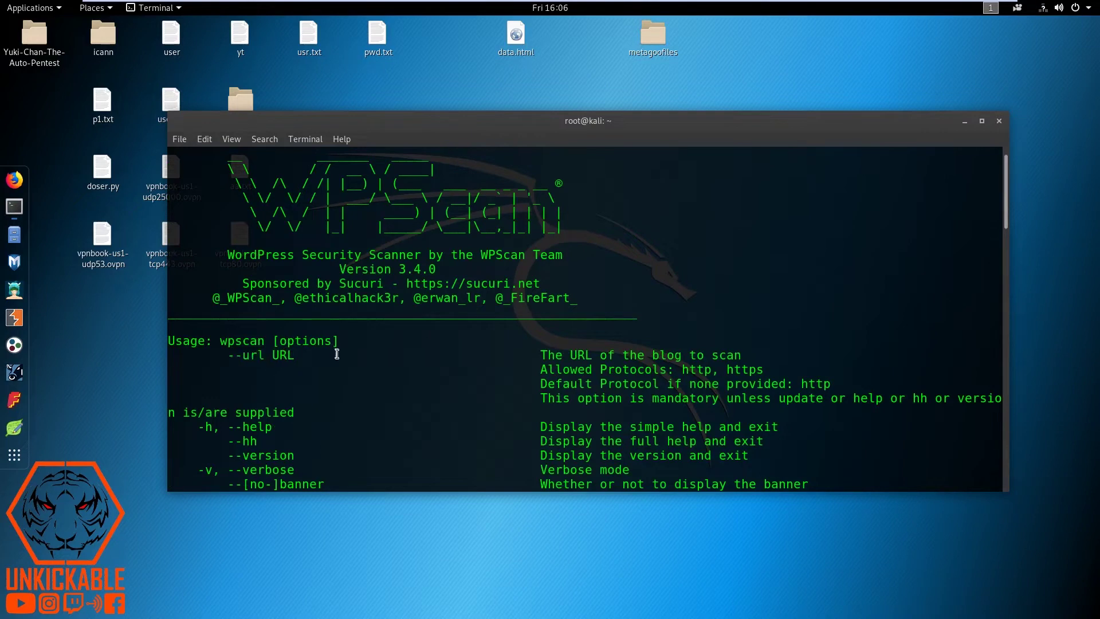
pyautogui.scroll(-8, 337, 355)
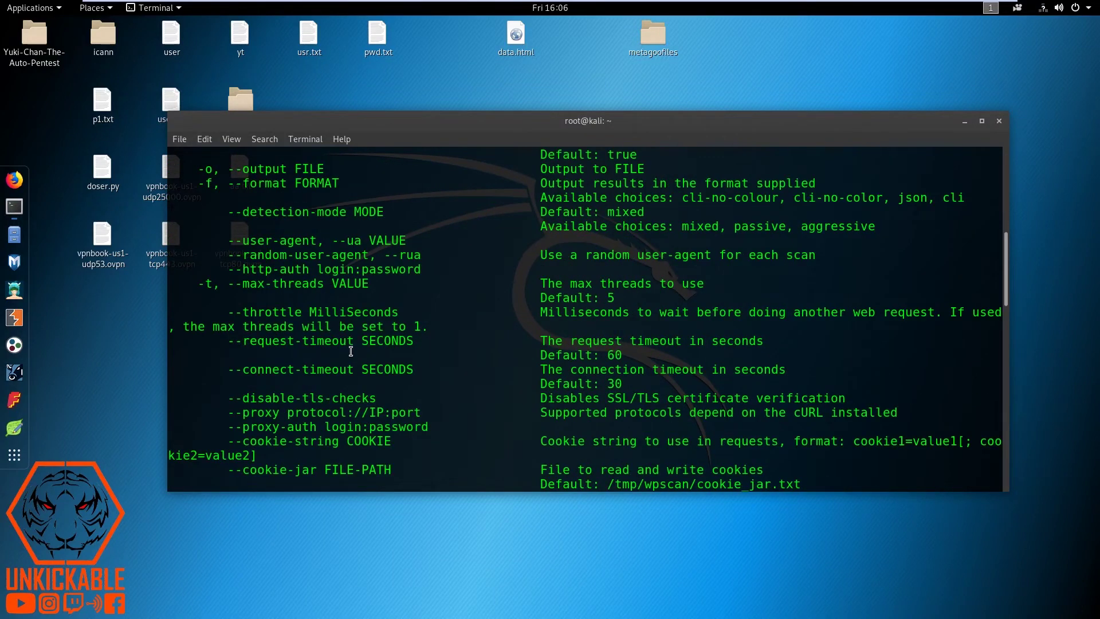
pyautogui.scroll(-18, 351, 351)
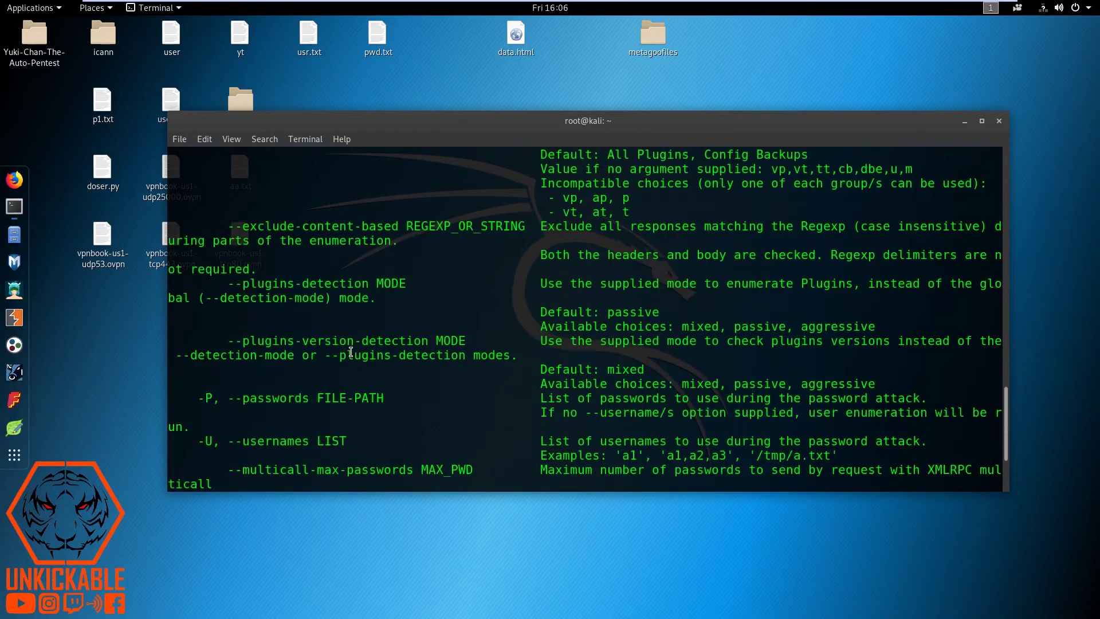
pyautogui.scroll(-3, 352, 352)
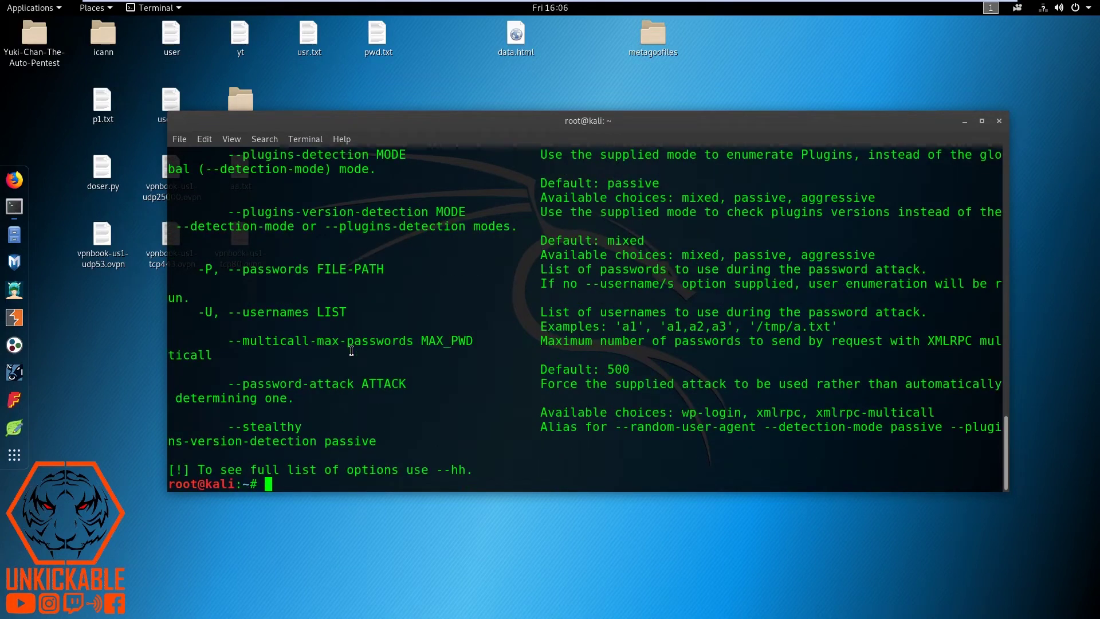